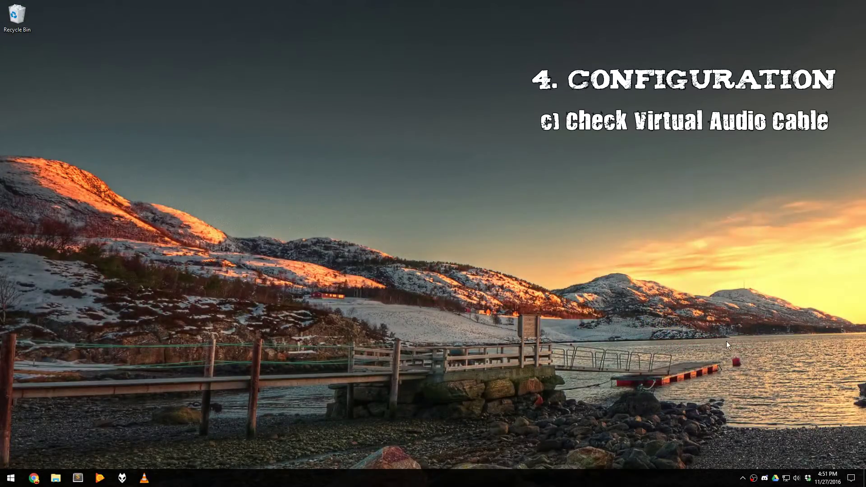
Open the Windows playback devices list and select the CABLE Input device
right_click(798, 479)
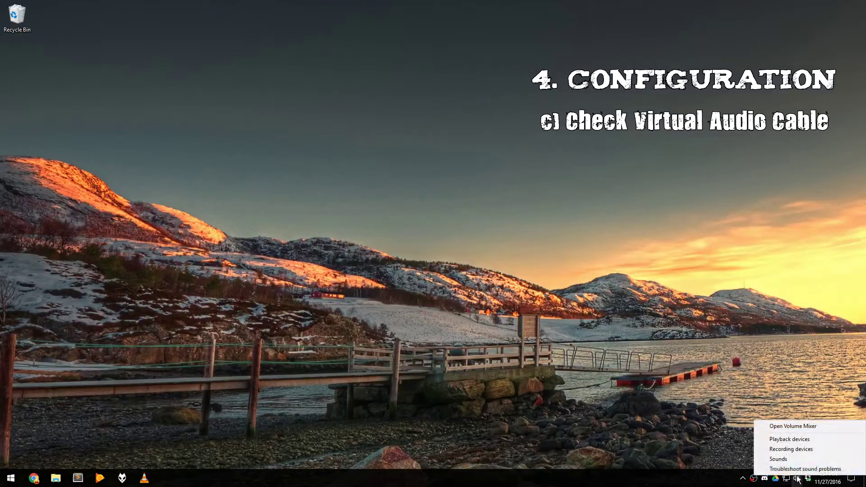
left_click(795, 440)
left_click_drag(155, 18, 558, 104)
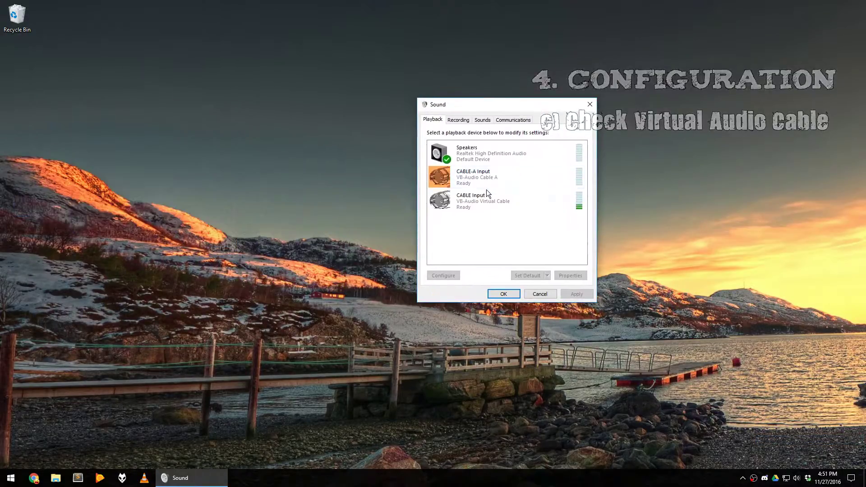
left_click(485, 204)
left_click(485, 204)
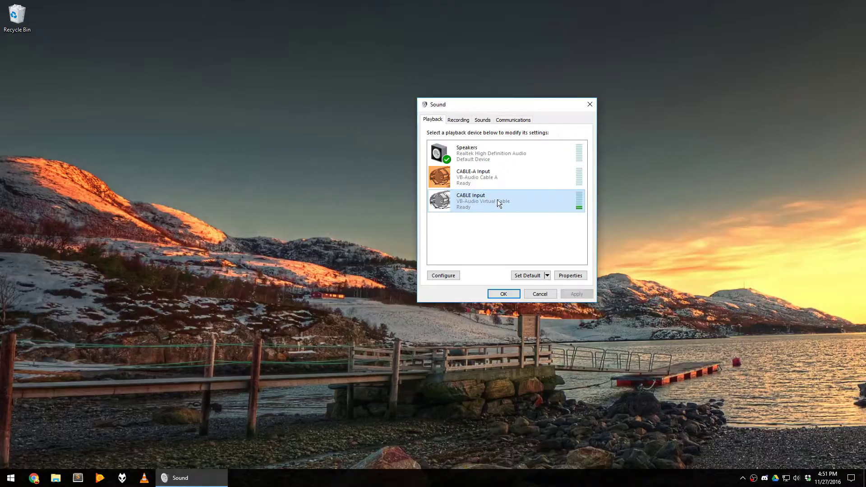
Confirm the CABLE Input level reads 0 in its Properties, then show the recording devices list
right_click(488, 198)
left_click(501, 281)
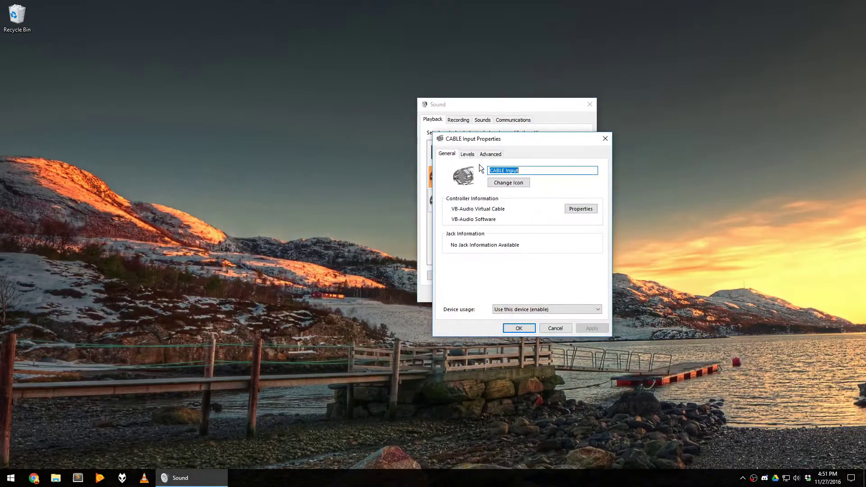
left_click(472, 156)
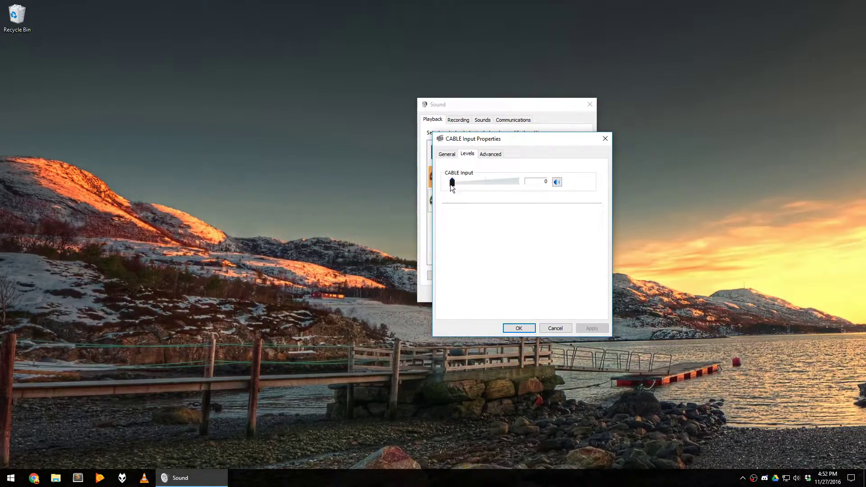
left_click(554, 331)
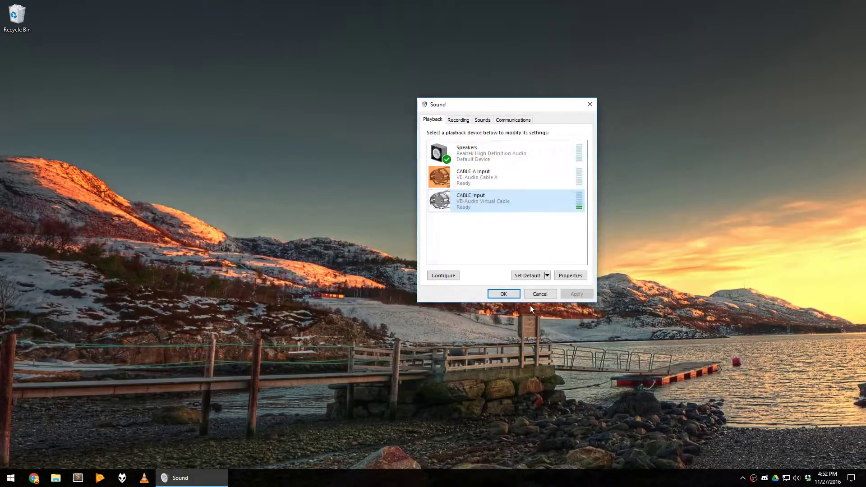
left_click(458, 120)
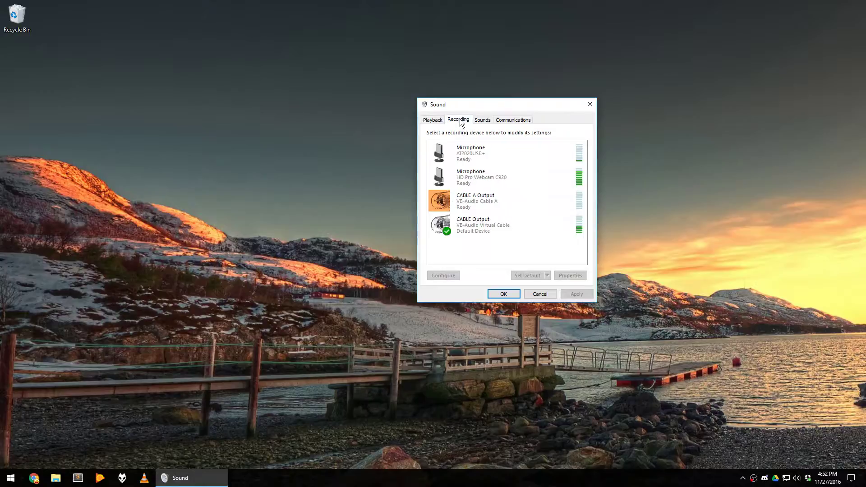
right_click(492, 222)
left_click(519, 265)
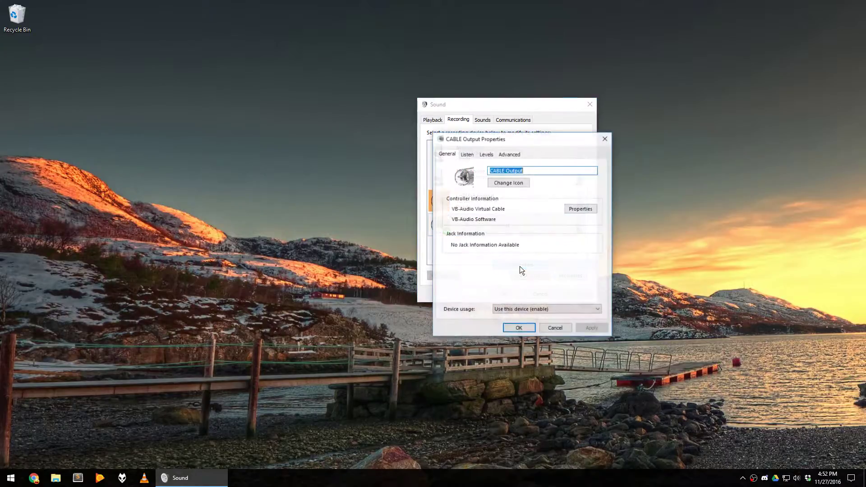
left_click(468, 155)
left_click(487, 156)
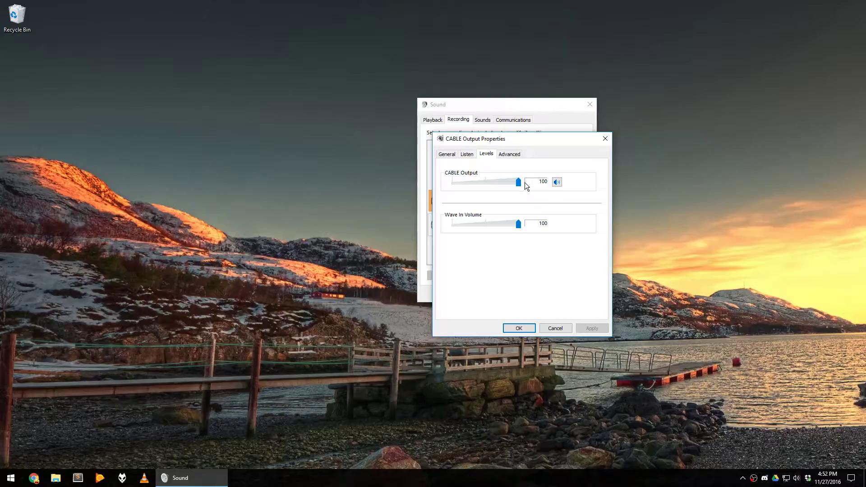
left_click(555, 328)
left_click(433, 120)
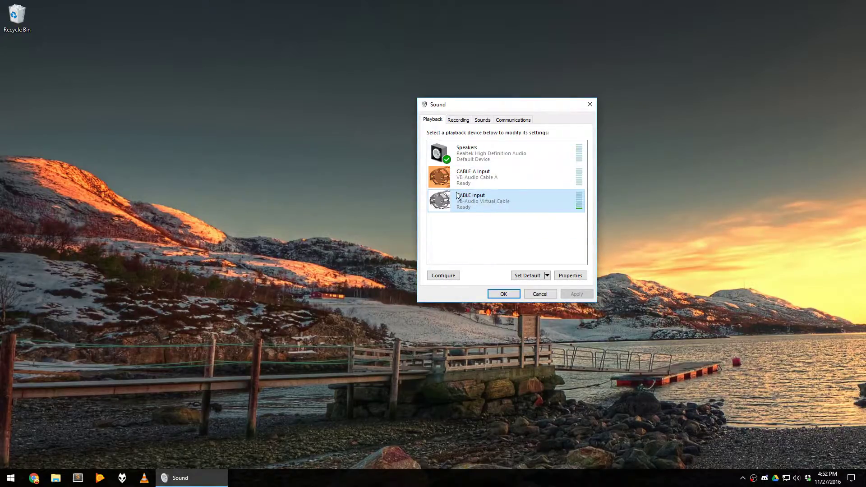
left_click(459, 120)
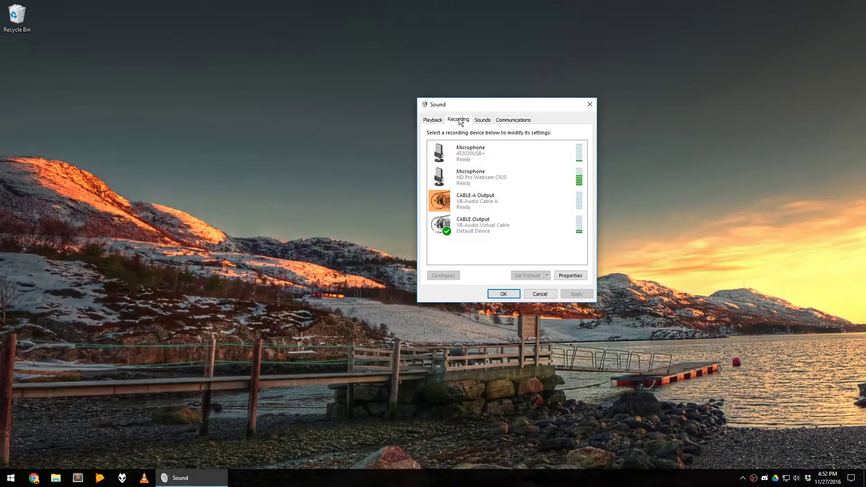
left_click(481, 224)
left_click(495, 156)
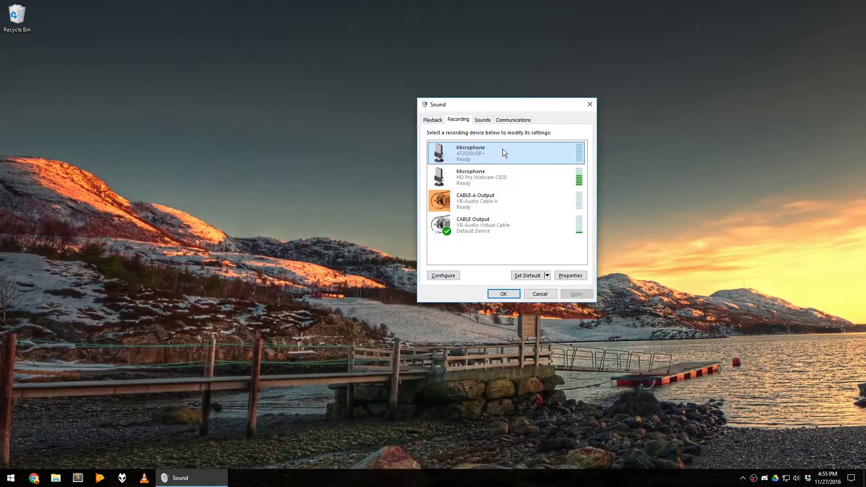
left_click(486, 224)
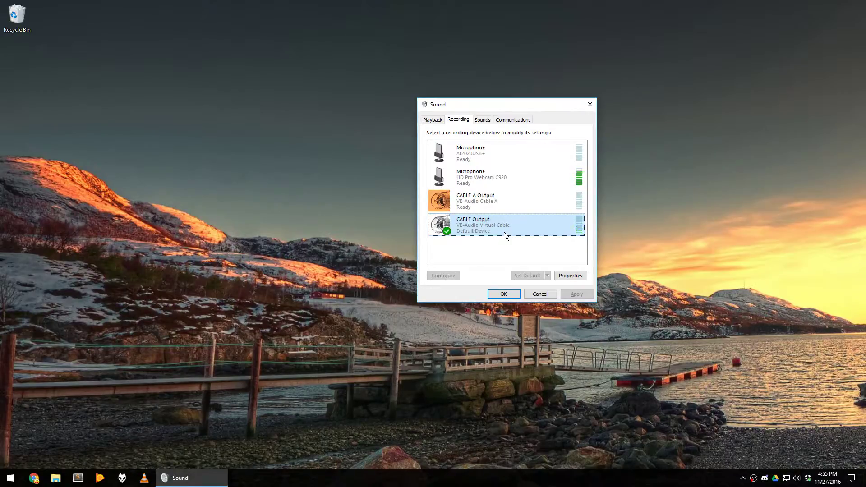
left_click(527, 152)
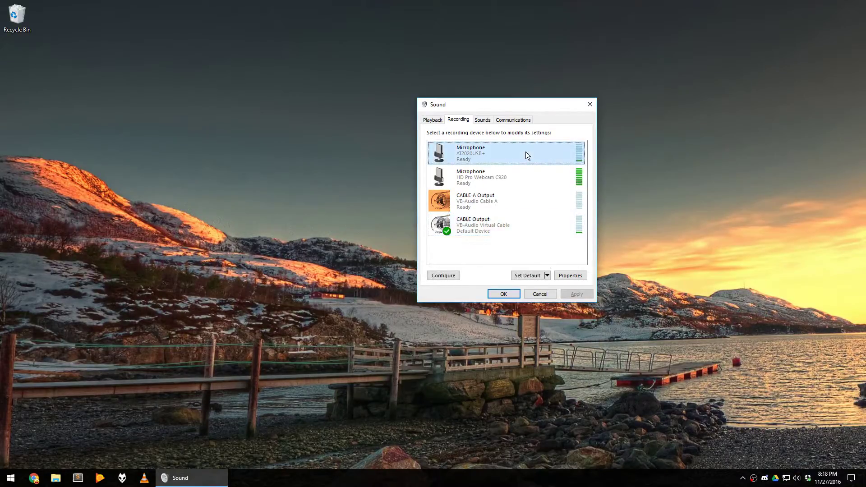
Check that the Microphone AT2020USB+ Levels slider sits at 70, then close its Properties with OK
right_click(527, 152)
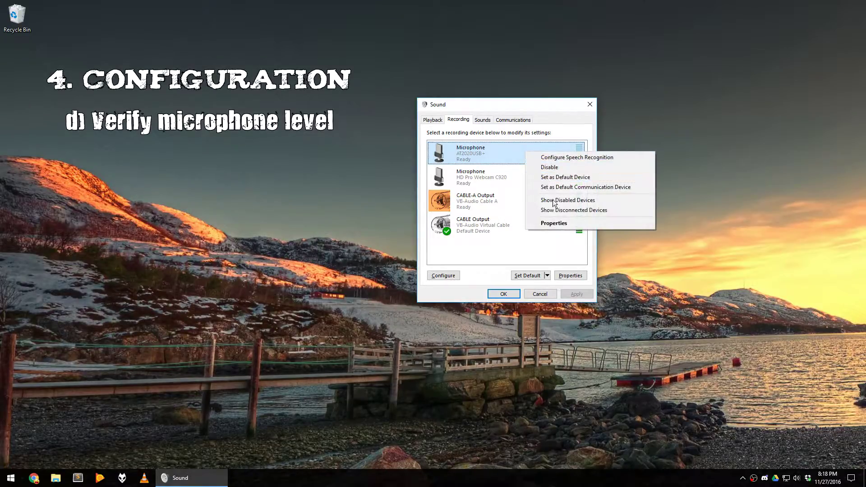
left_click(554, 223)
left_click(487, 154)
left_click_drag(508, 143, 508, 190)
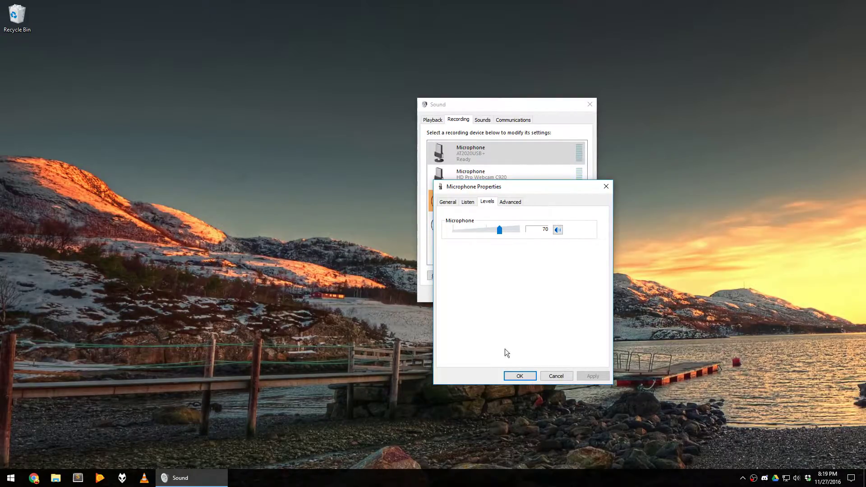
left_click(519, 377)
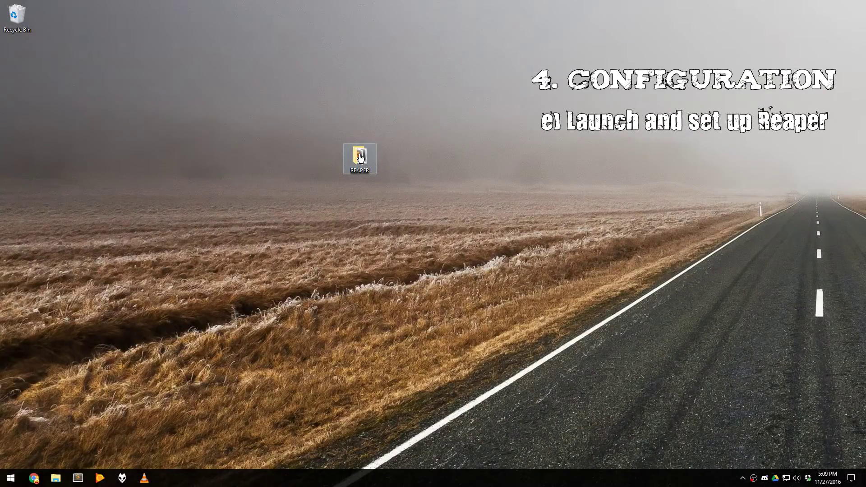
Launch REAPER and set the input device to Microphone (AT2020USB+) and the output to CABLE Input
double_click(360, 158)
double_click(321, 270)
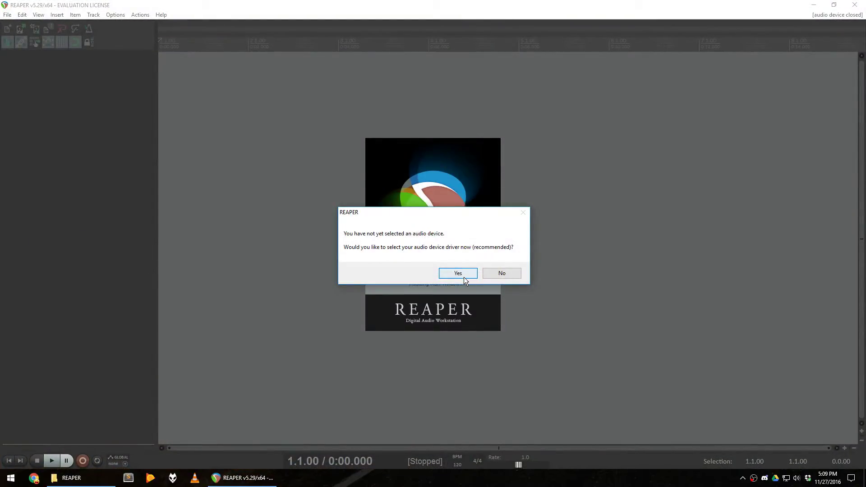
left_click(464, 277)
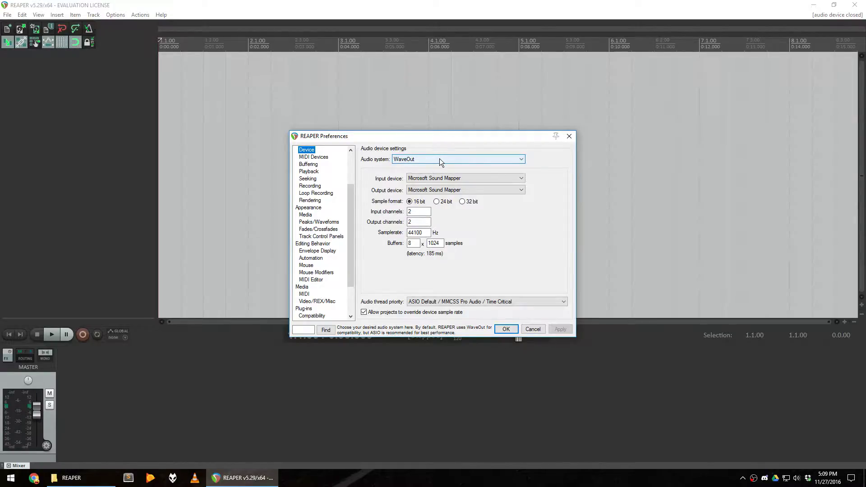
left_click(450, 178)
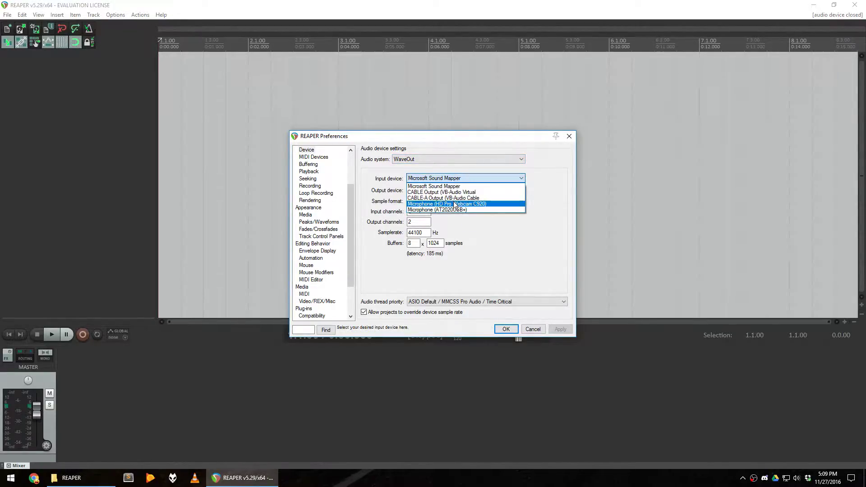
left_click(477, 210)
left_click(472, 190)
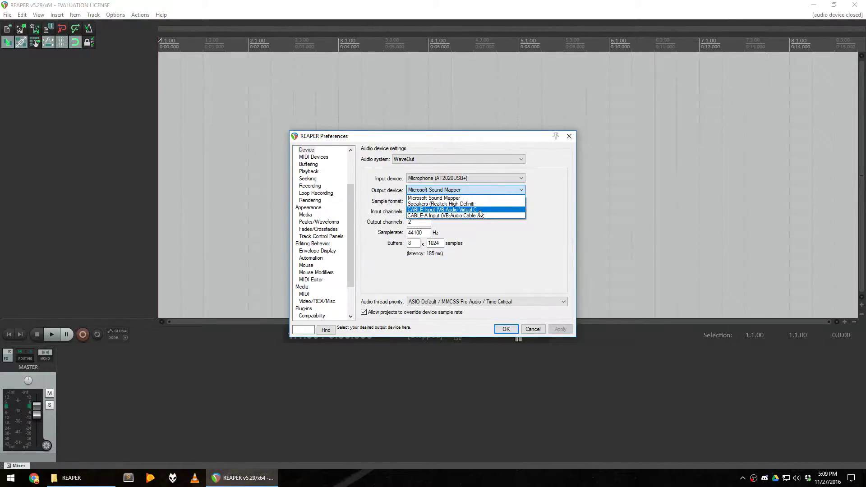
left_click(479, 210)
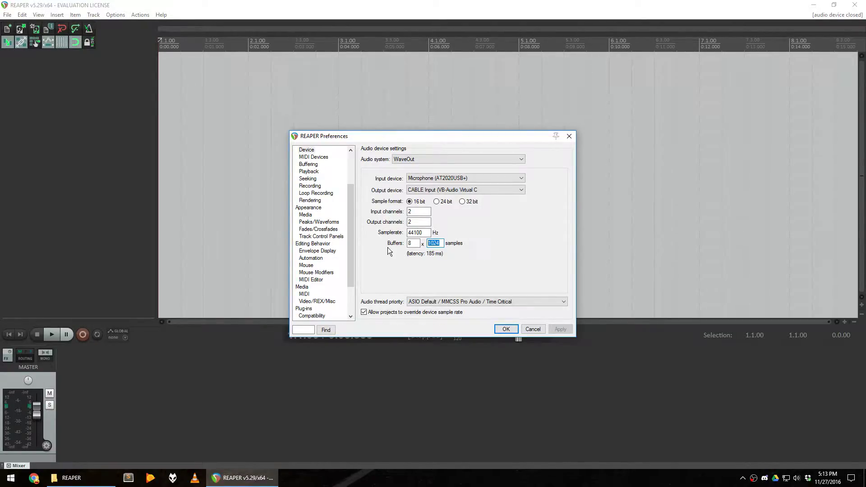
Change the buffer size from 1024 to 192 samples
double_click(408, 243)
double_click(434, 244)
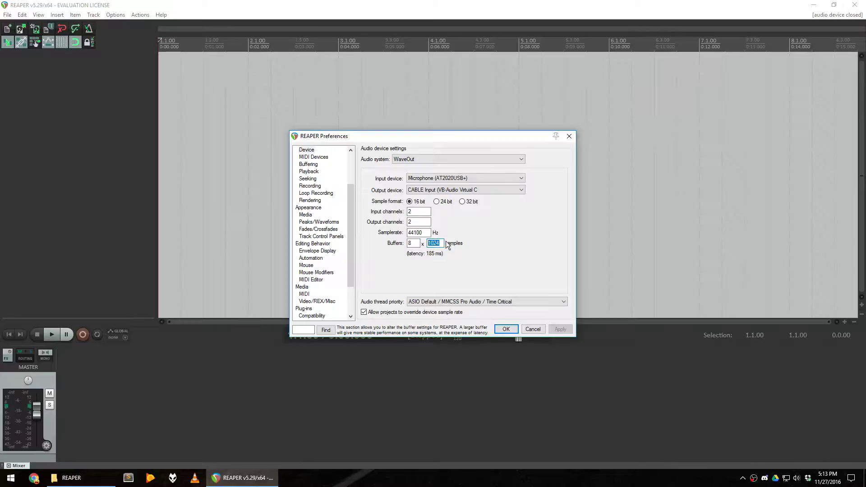
left_click(440, 243)
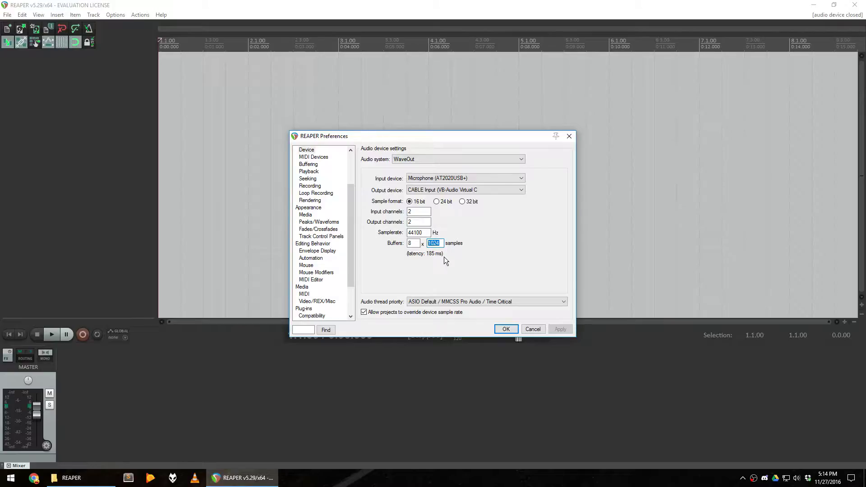
type("192")
Apply the audio device settings and insert a new track, Track 1
left_click(505, 329)
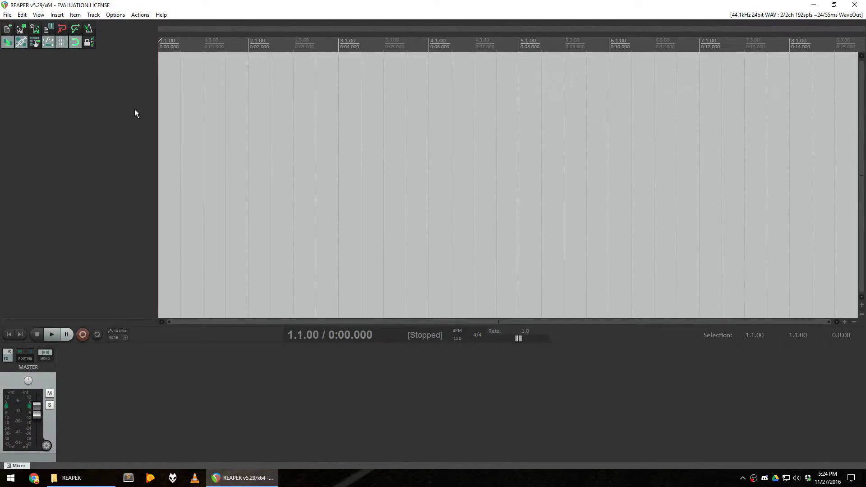
left_click(94, 14)
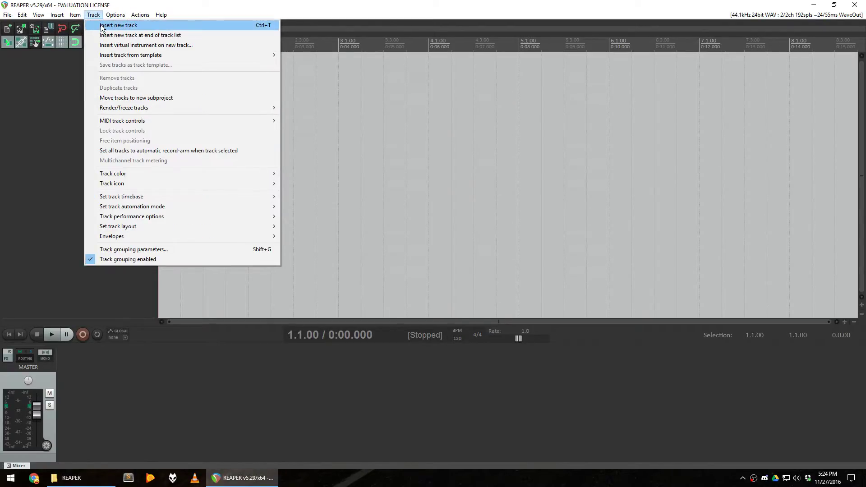
left_click(101, 25)
left_click(64, 102)
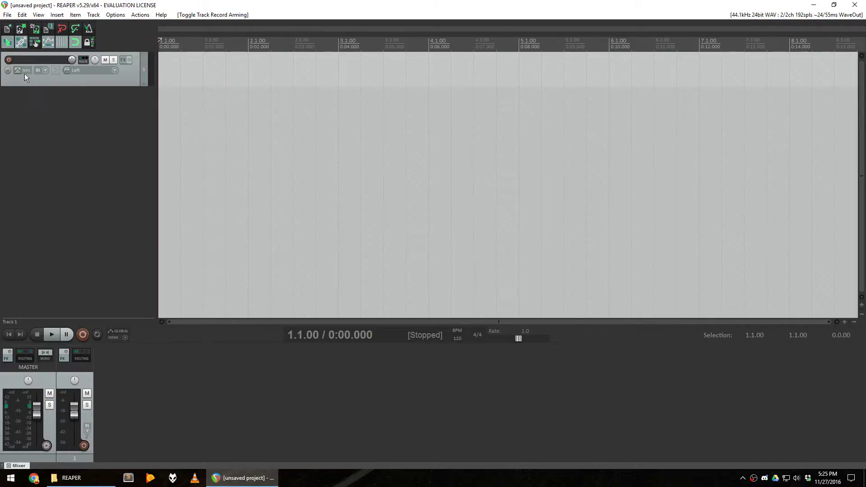
Record-arm Track 1 and turn on Monitor Input for it
left_click(8, 60)
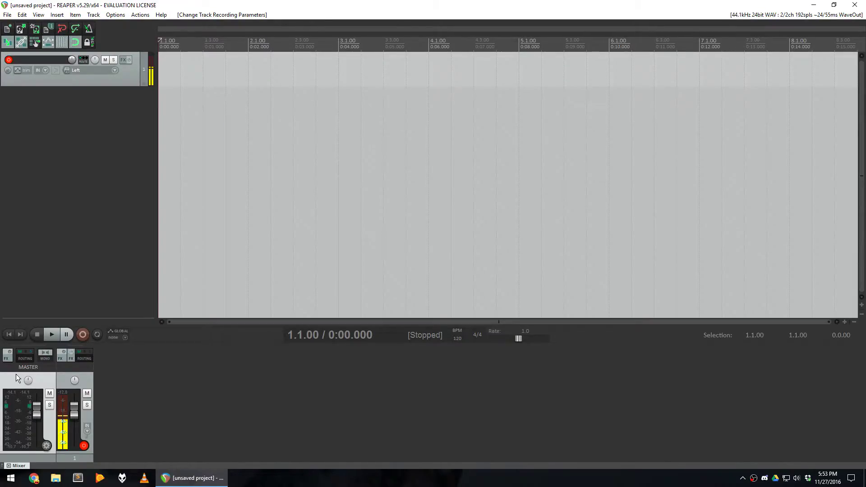
right_click(84, 446)
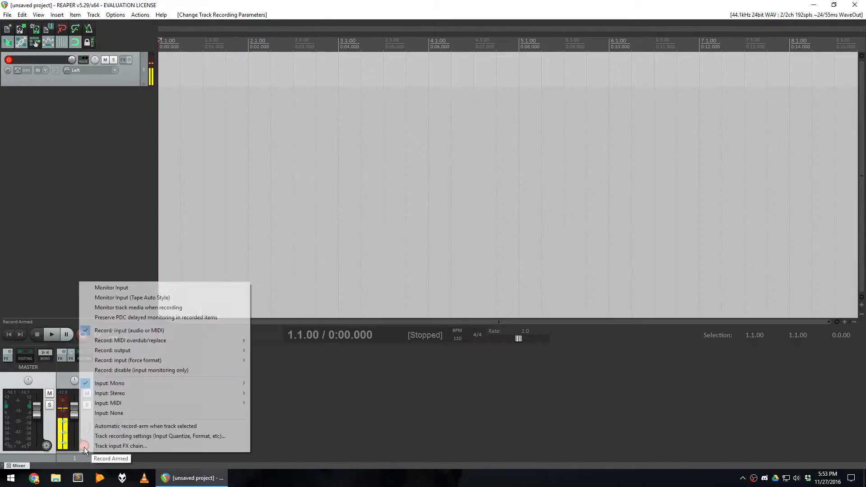
left_click(123, 288)
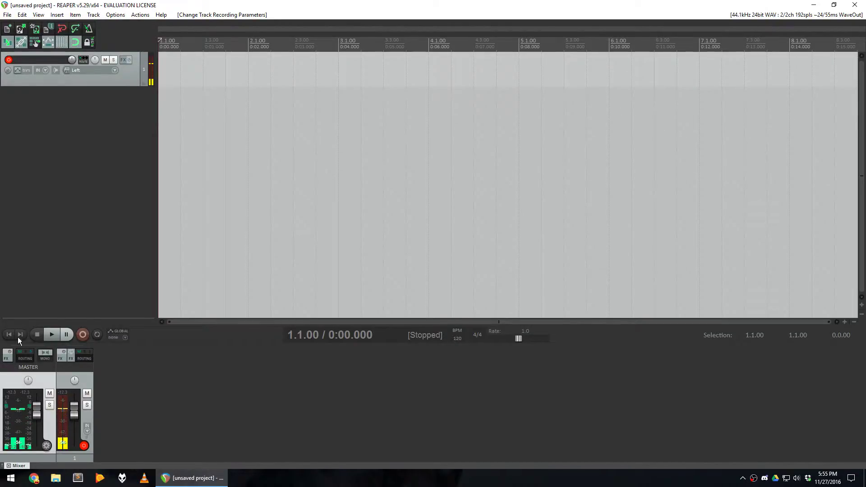
Filter the Add FX list for 'reagate' and add VST: ReaGate (Cockos) to Track 1
left_click(123, 61)
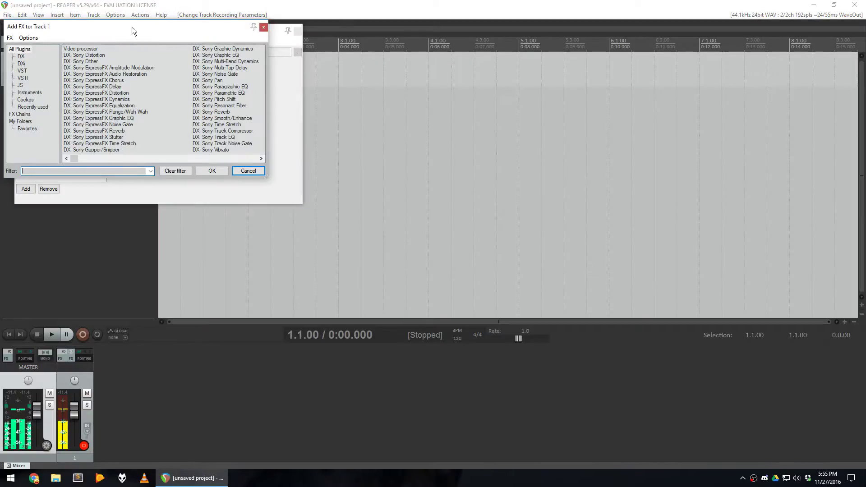
left_click_drag(131, 27, 257, 83)
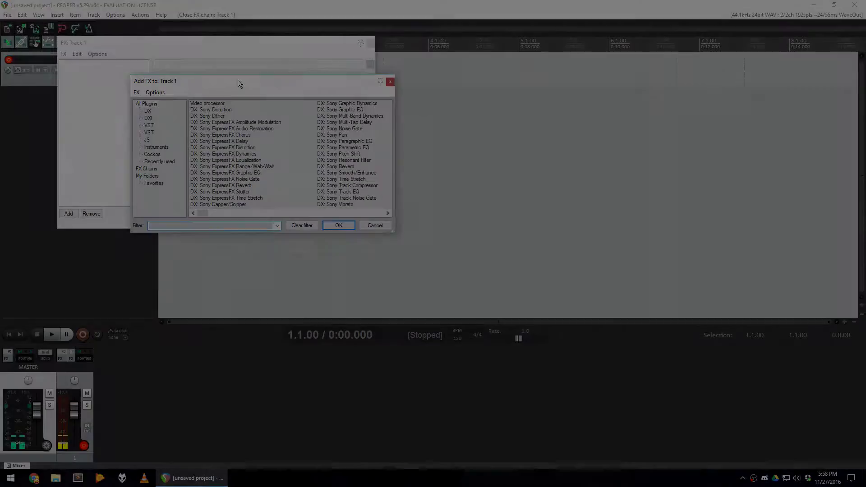
type("rea")
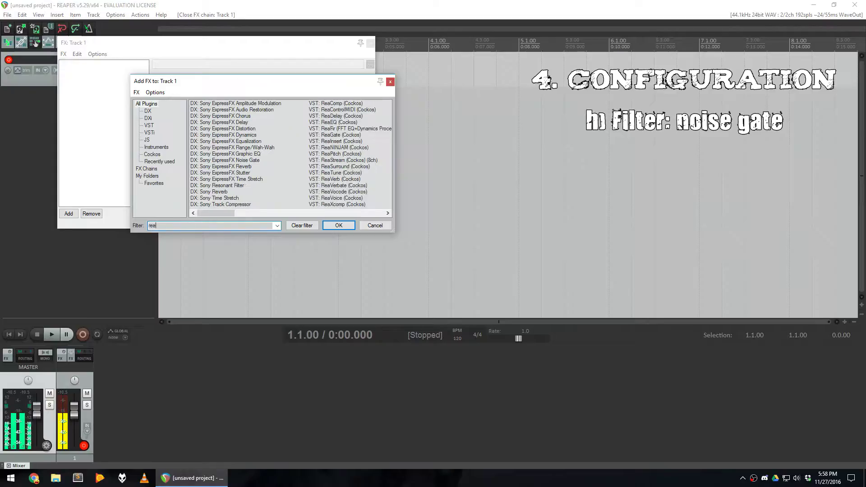
type("gate")
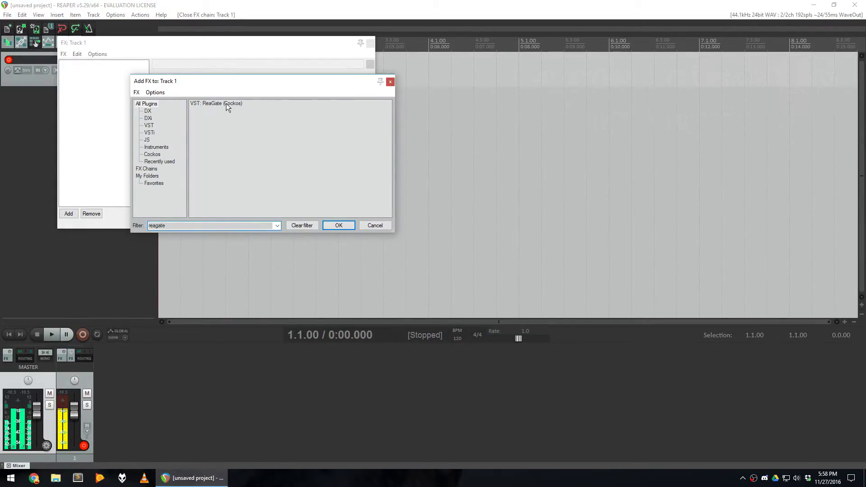
left_click(227, 104)
left_click(339, 226)
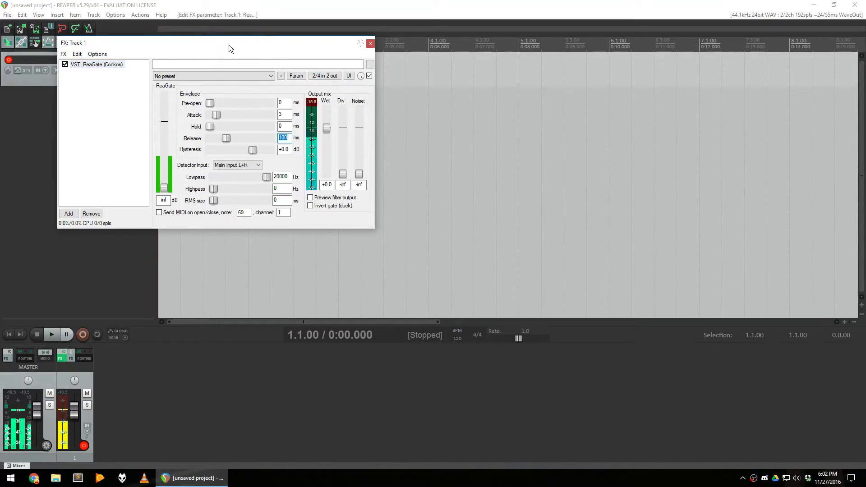
Enter ReaGate values: release 300, lowpass 6000, highpass 150 and threshold -38
type("300")
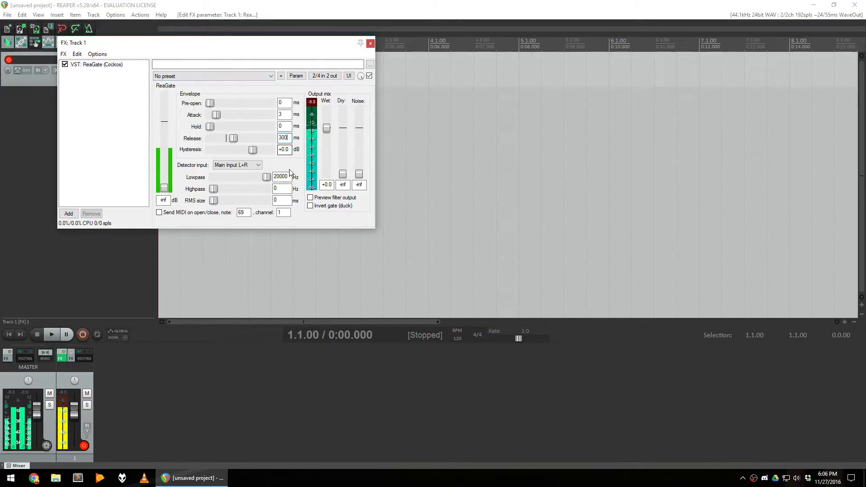
double_click(282, 176)
type("6000")
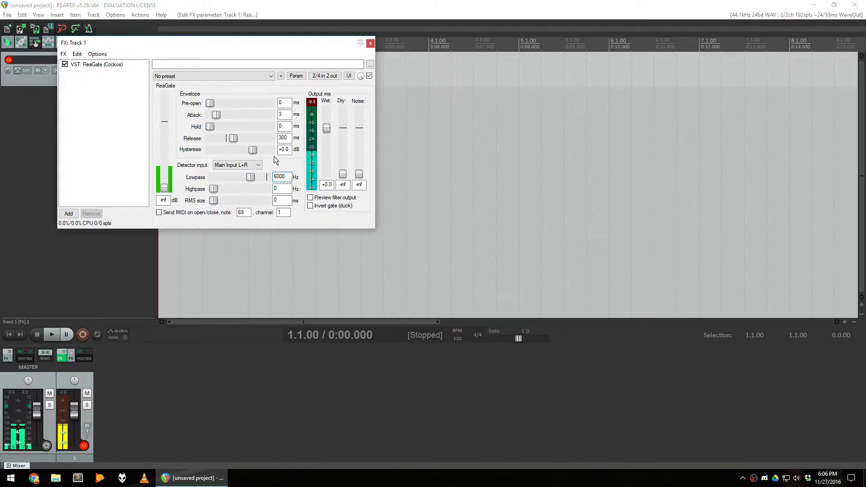
double_click(276, 188)
type("150")
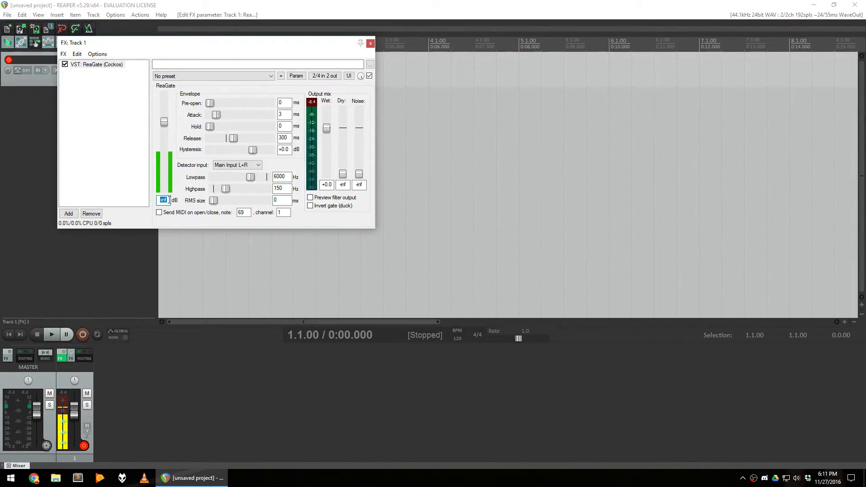
type("-38")
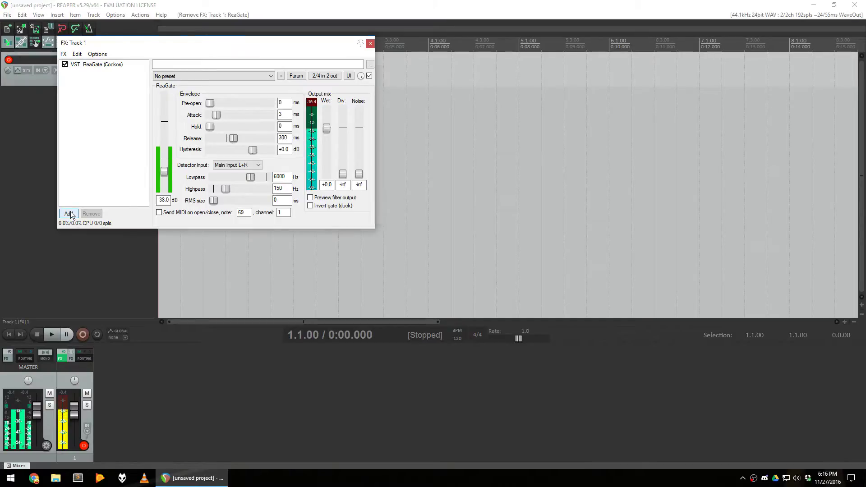
Filter the Add FX list for 'reafir' and insert ReaFir (FFT EQ+Dynamics) after ReaGate
left_click(68, 214)
type("reafir")
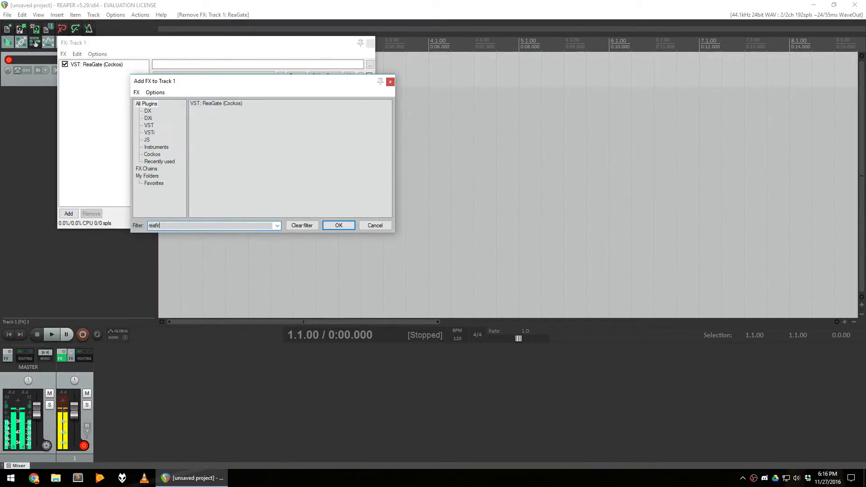
key("Return")
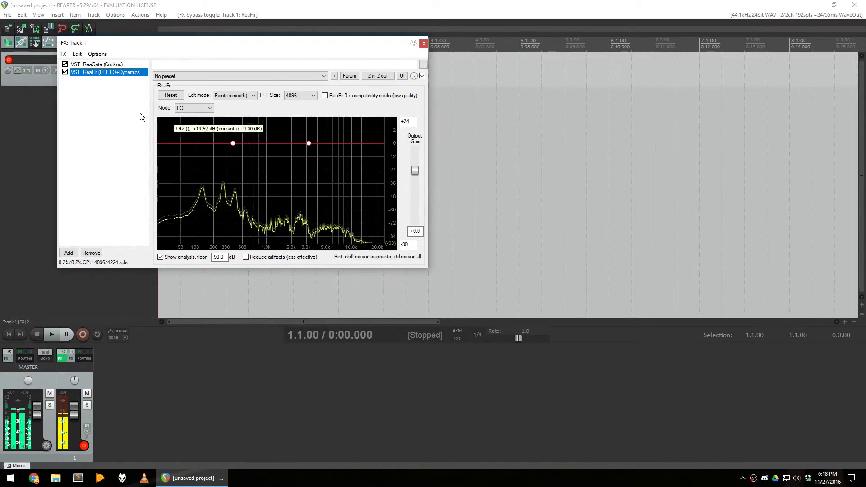
Bypass ReaFir, close the FX chain, and record a take on the armed track
left_click(64, 72)
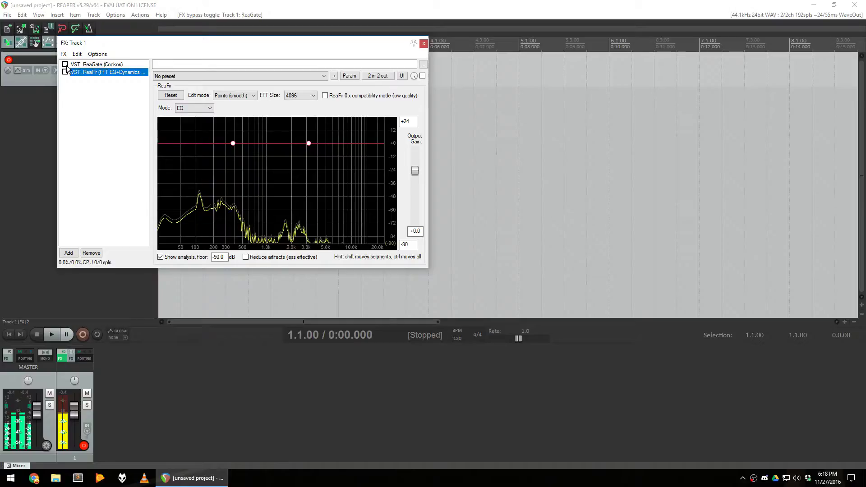
left_click(423, 43)
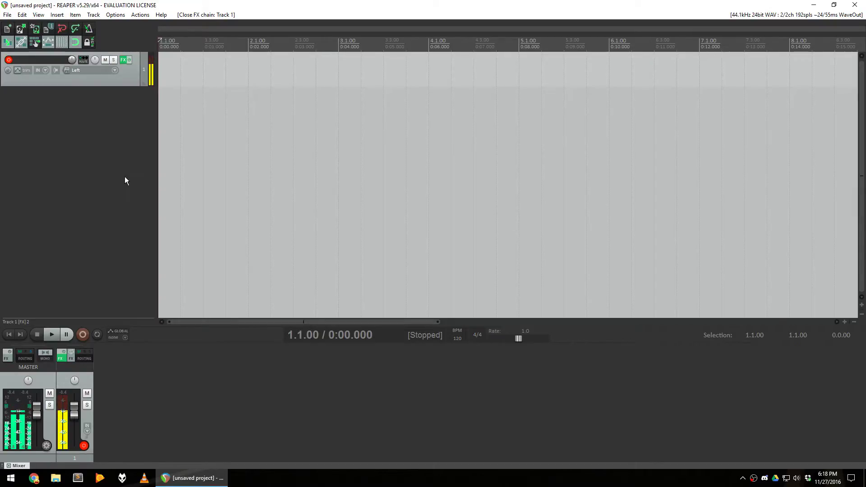
left_click(83, 335)
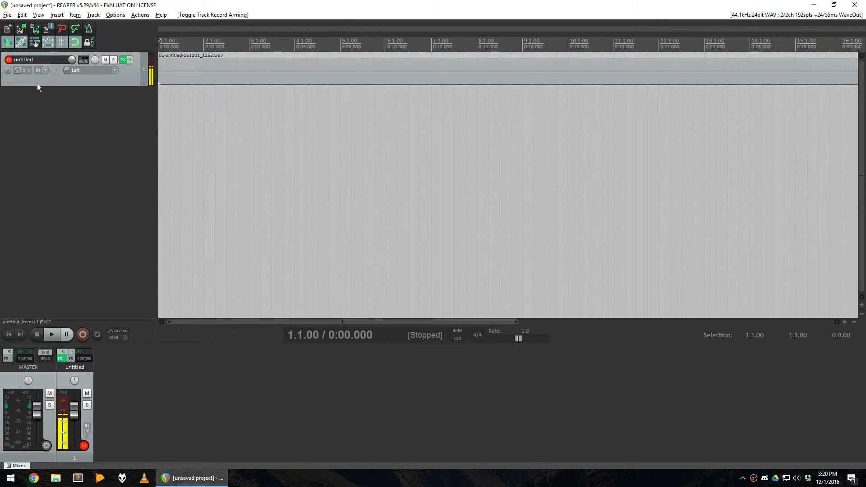
Disarm the track, enable ReaFir in Subtract mode, and auto-build a noise profile during playback
left_click(9, 60)
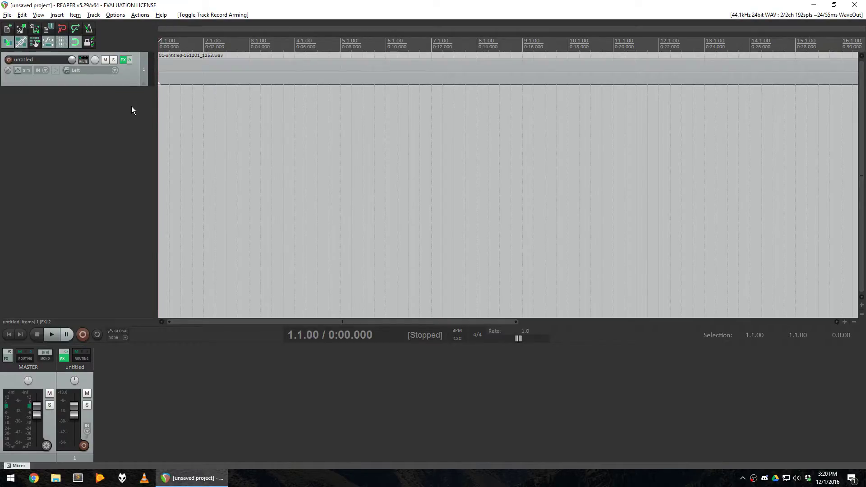
left_click(123, 59)
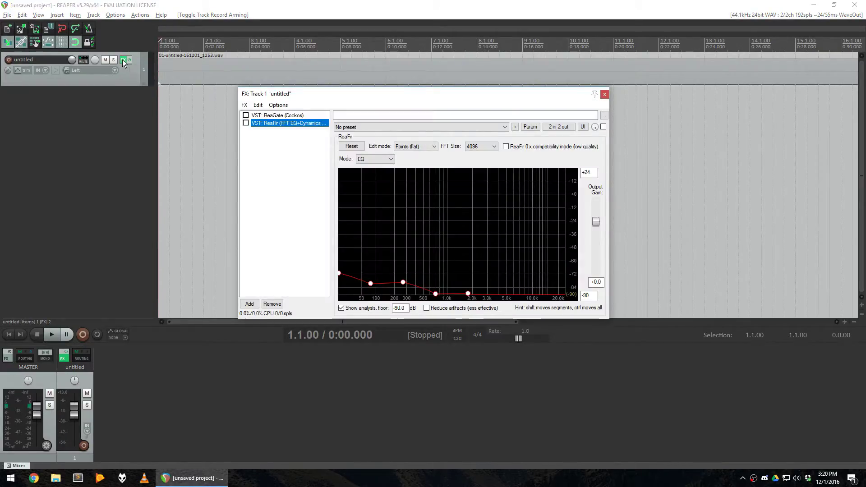
left_click(244, 123)
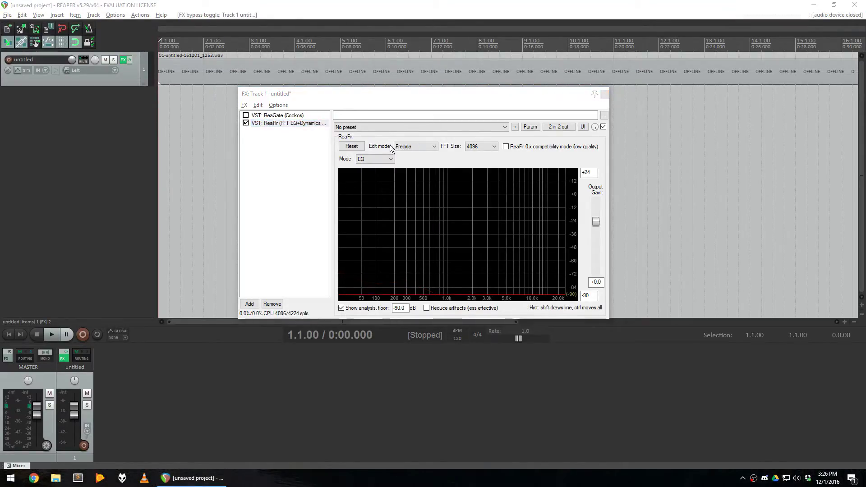
left_click(375, 159)
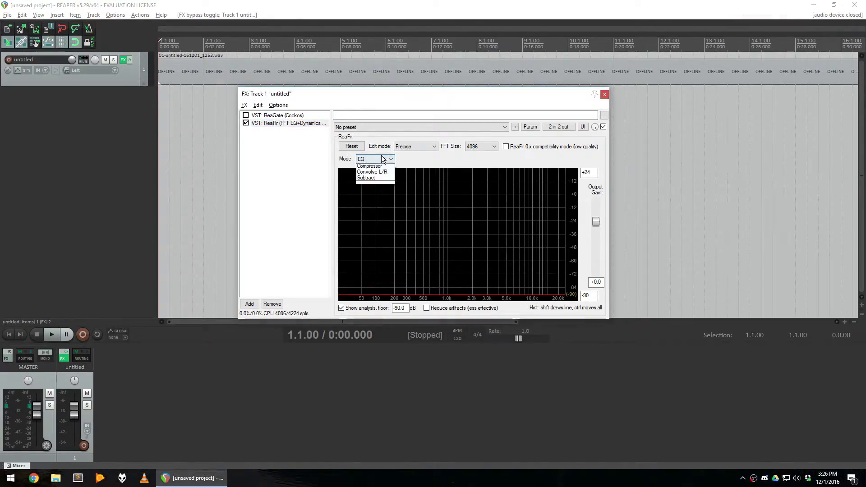
left_click(371, 185)
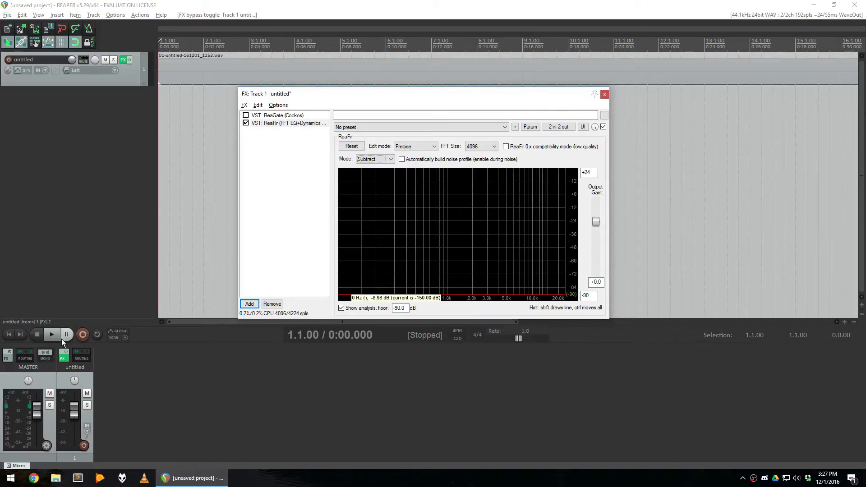
left_click(51, 334)
left_click(448, 159)
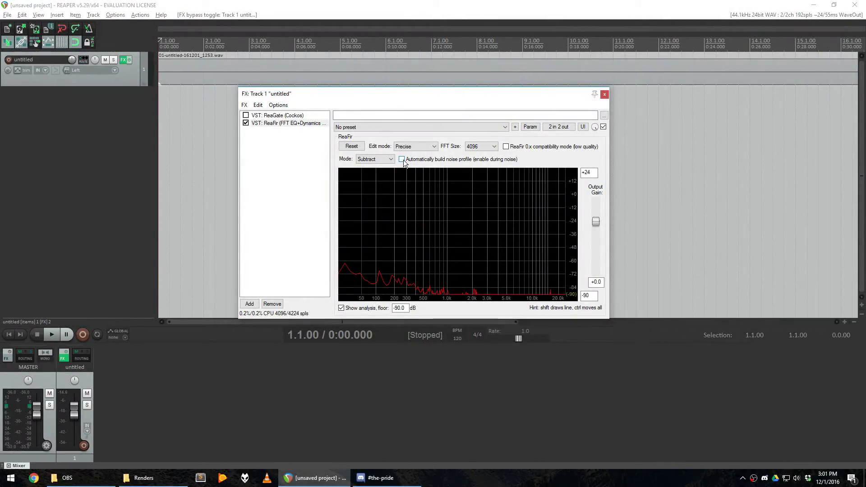
Re-arm the track, re-enable ReaGate, and insert ReaComp using the 'reacomp' filter
left_click(9, 61)
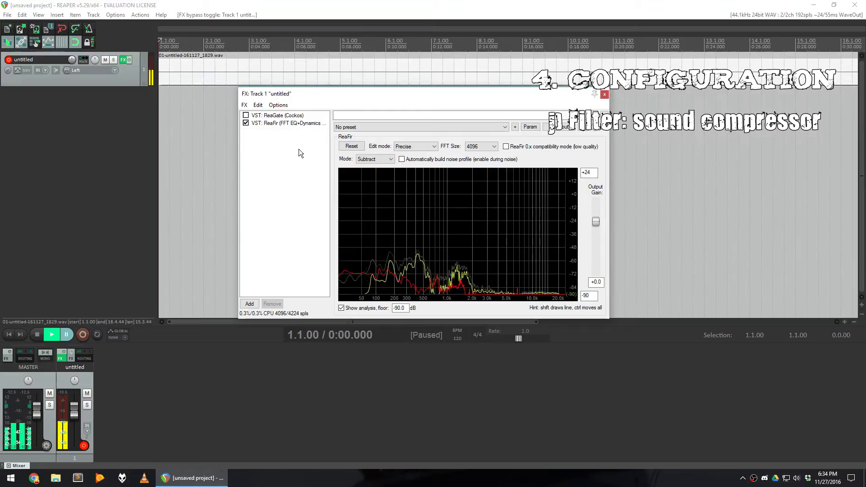
left_click(246, 115)
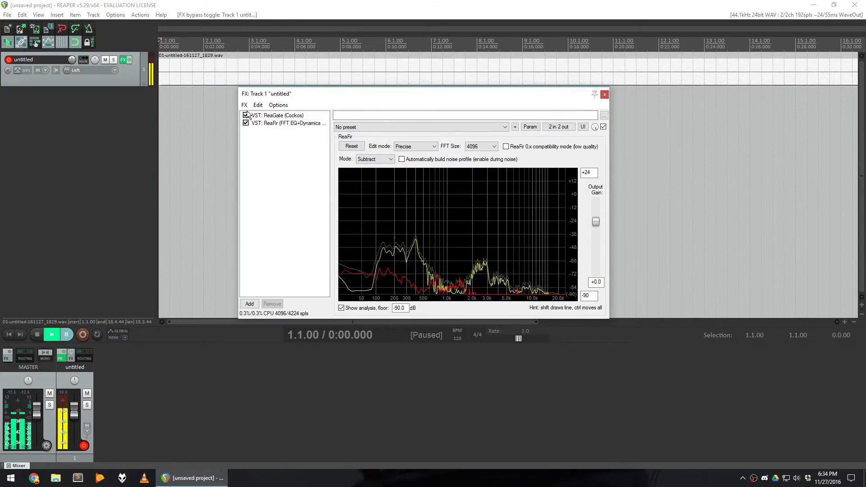
left_click(250, 304)
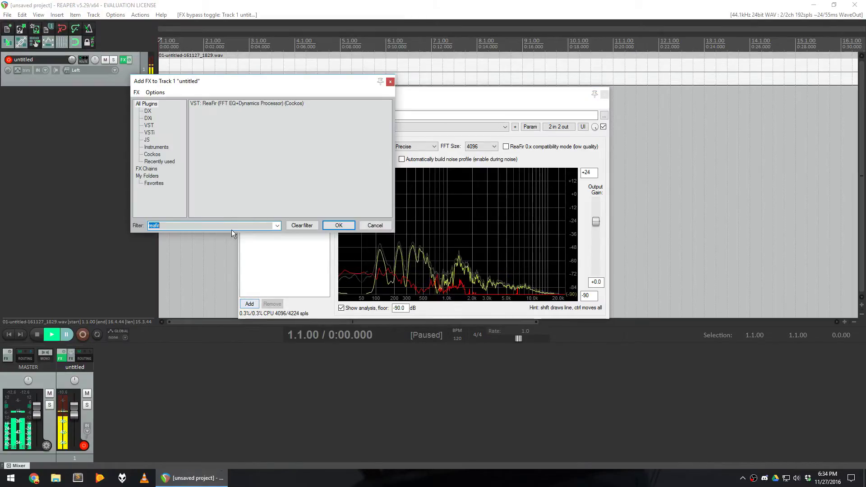
type("reacomp")
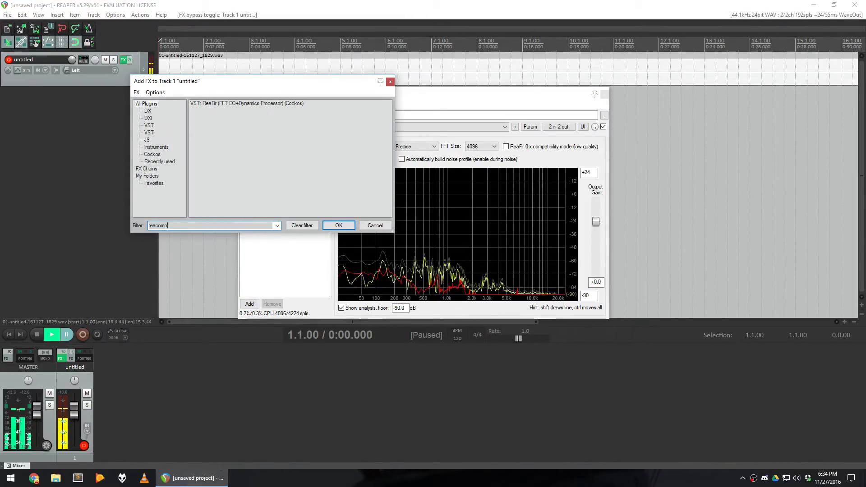
key("Return")
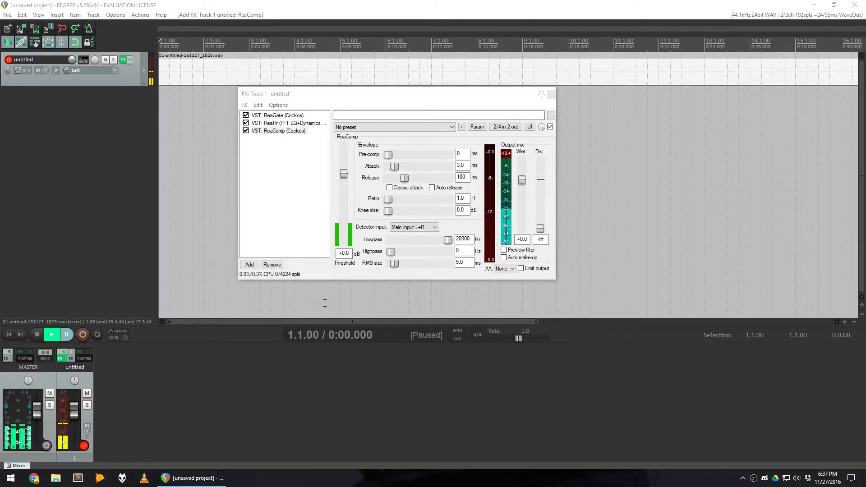
Load ReaComp's 'stock - Modern Vocal' preset (threshold -21.7 dB, ratio 5.2:1, attack 9.9 ms, release 49 ms)
left_click(422, 150)
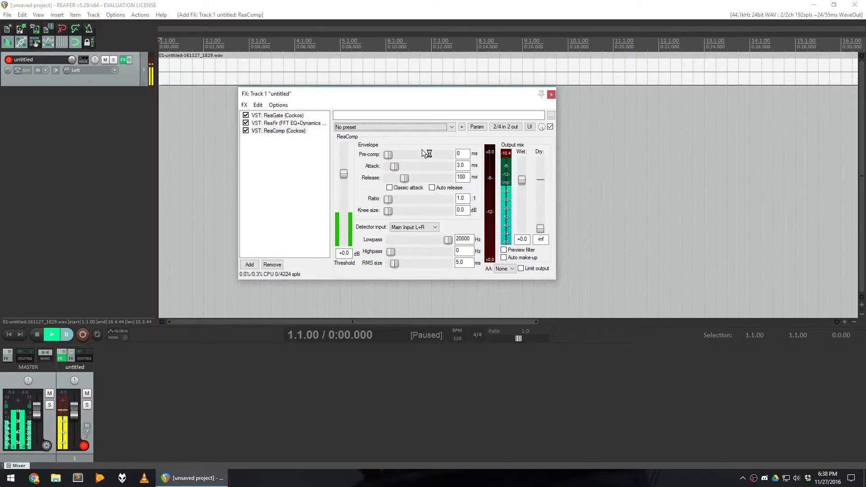
left_click(418, 124)
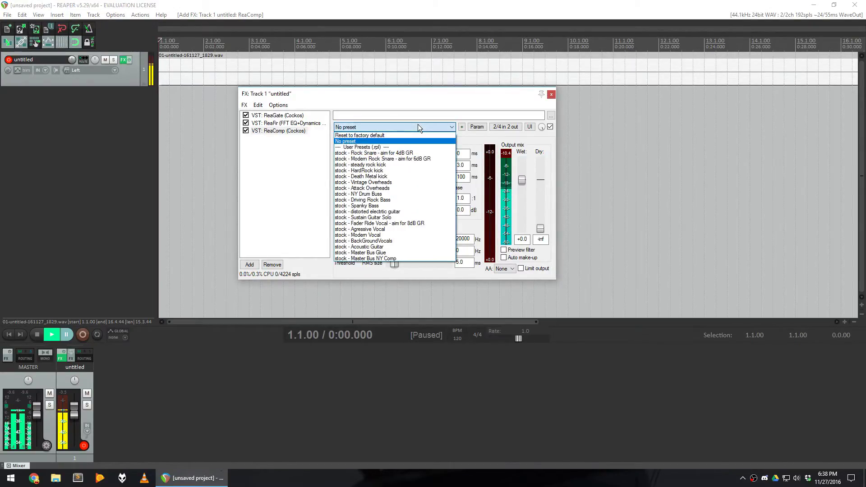
left_click(379, 235)
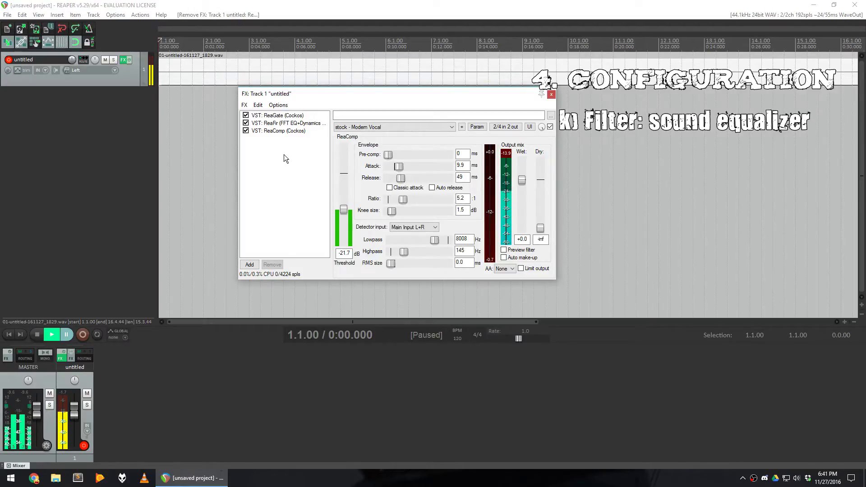
Add ReaEQ (Cockos) after ReaComp in Track 1's FX chain
left_click(250, 265)
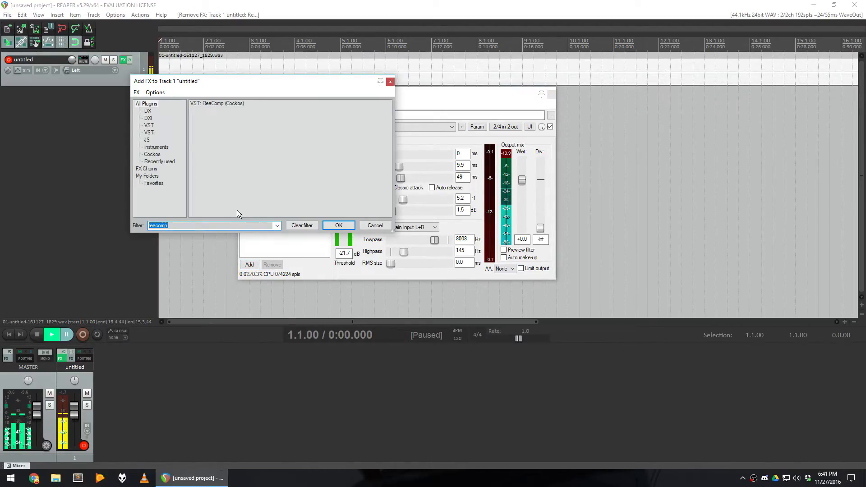
type("reaeq")
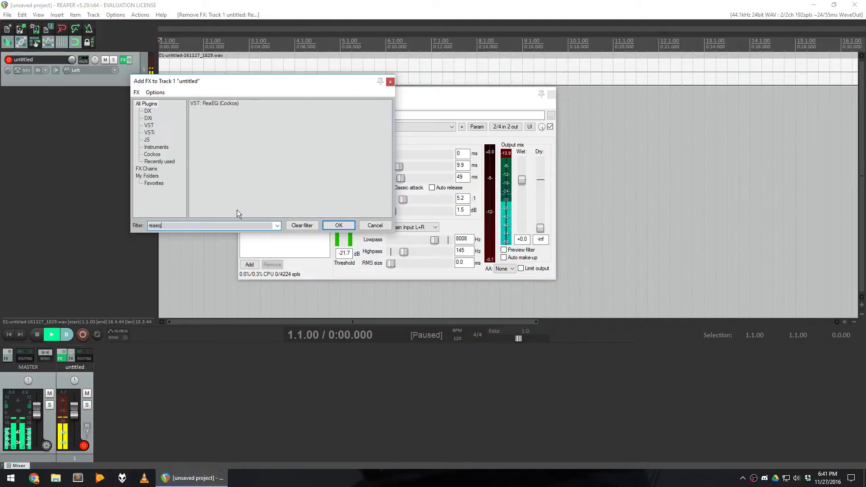
key("Return")
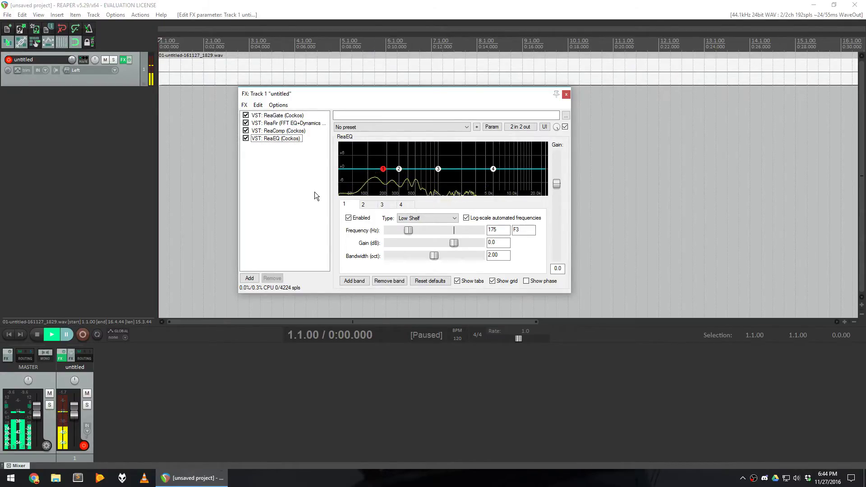
Set ReaEQ band 1 low shelf to 175 Hz, gain 10 dB, bandwidth 0.01
key("ctrl+z")
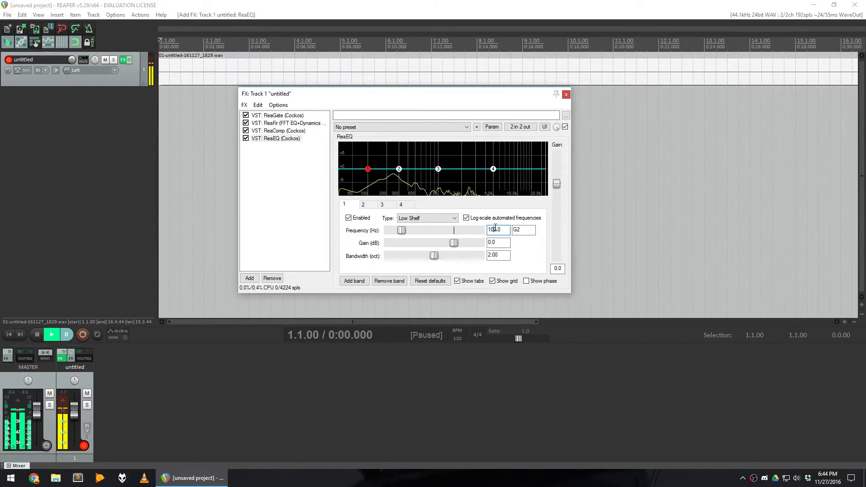
type("170")
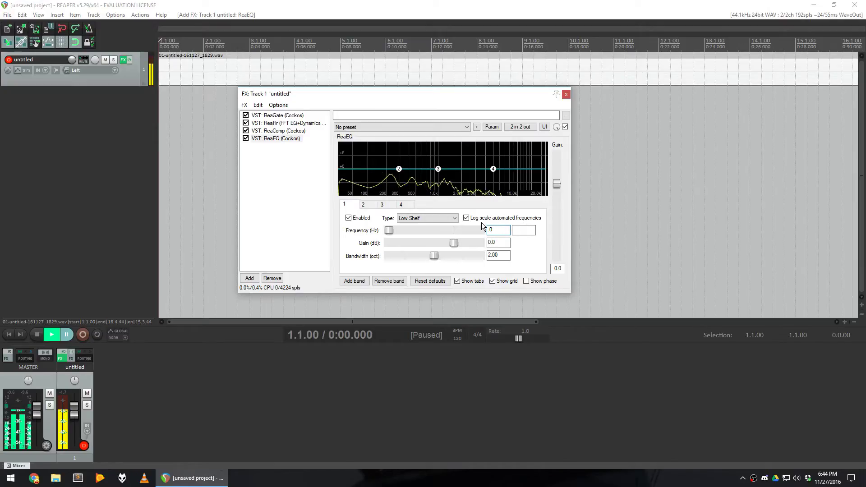
key("BackSpace")
type("5")
key("Return")
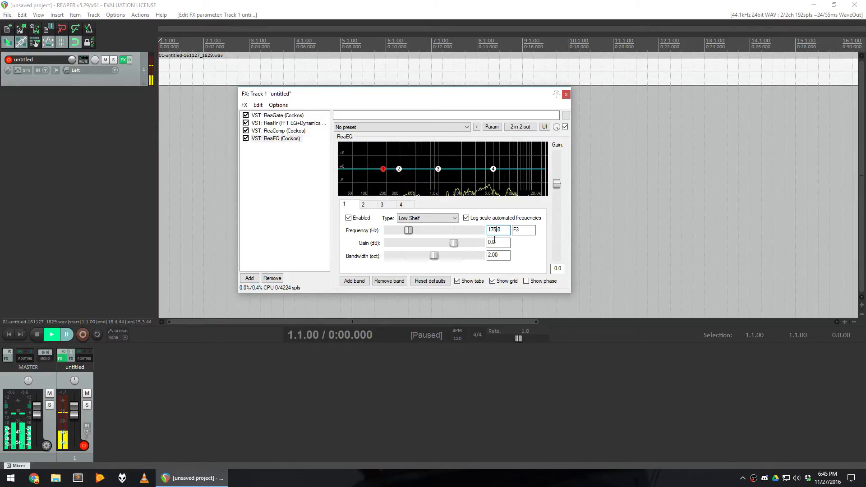
left_click_drag(492, 242, 486, 241)
type("10")
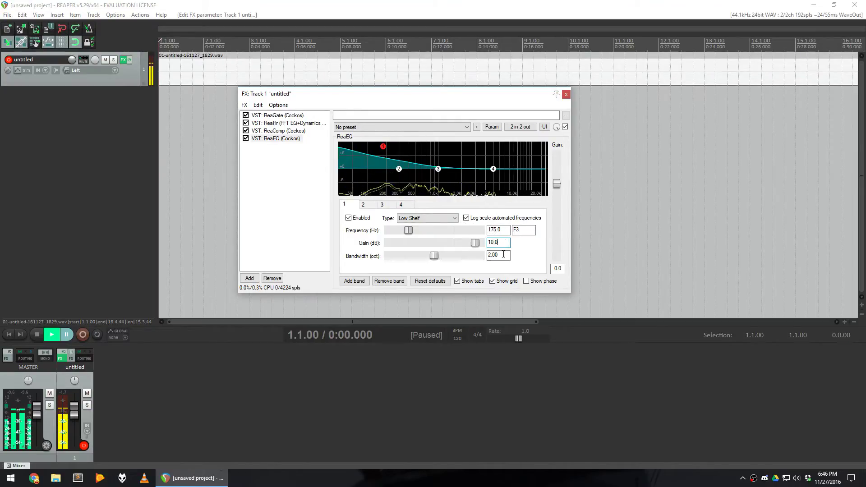
key("Tab")
type("0.01")
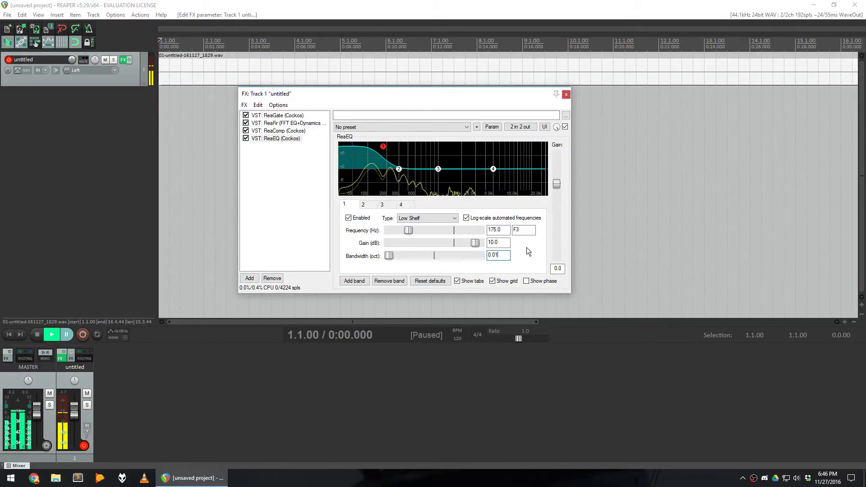
Set ReaEQ band 4's 5000 Hz high shelf to gain 9 dB, bandwidth 0.01
left_click(409, 205)
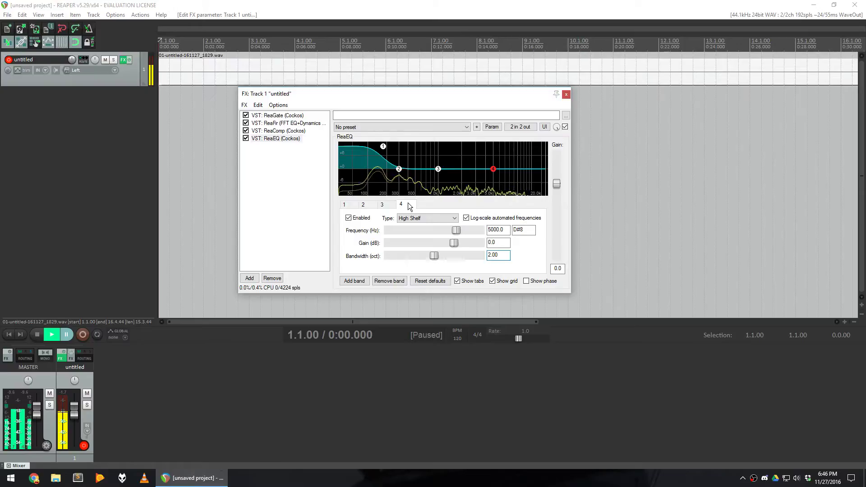
double_click(497, 242)
type("9")
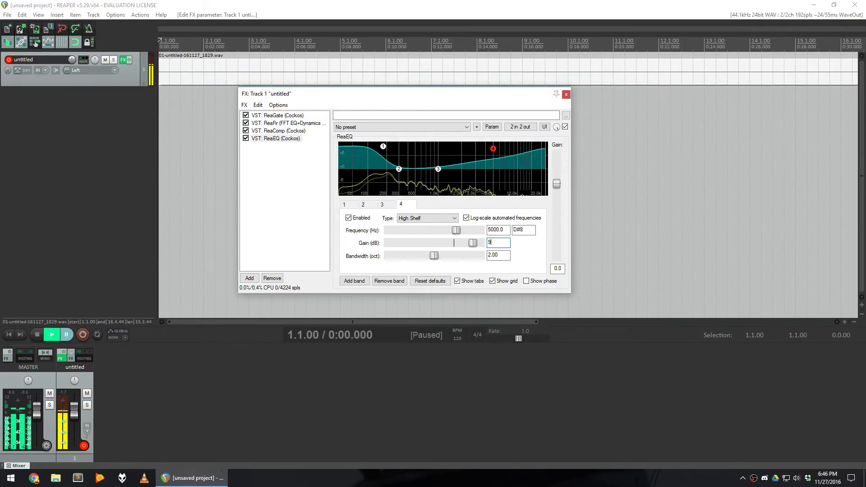
double_click(506, 255)
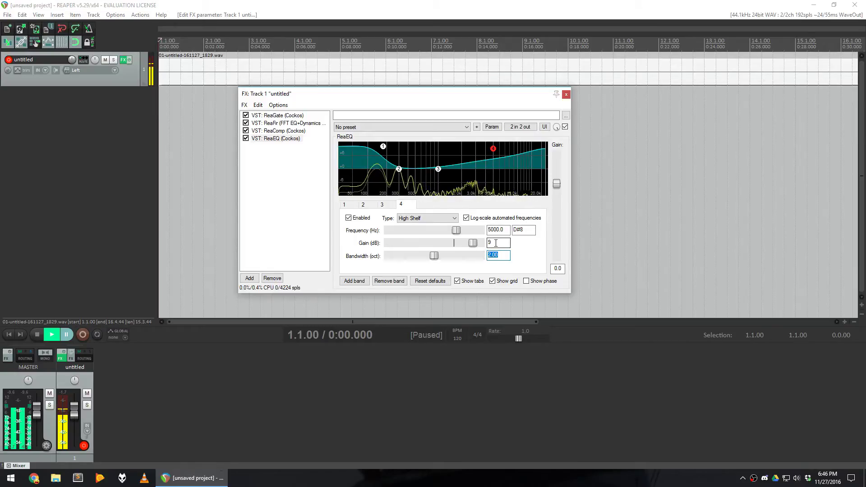
type("0.01")
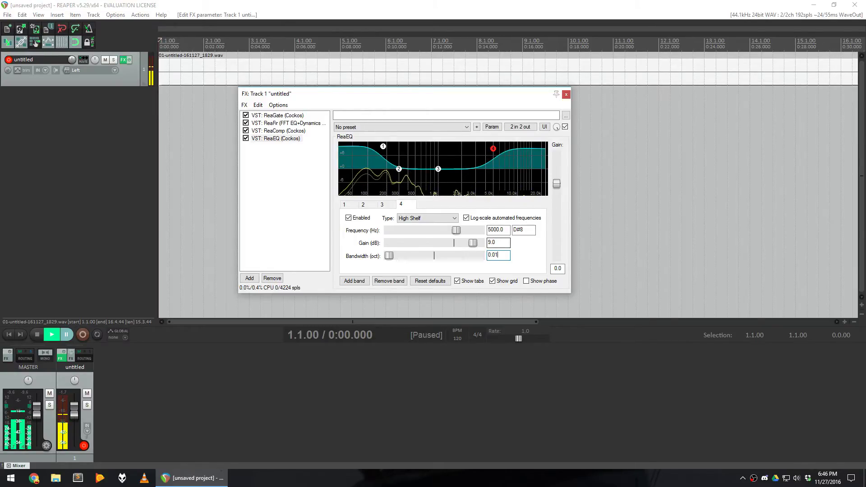
left_click(344, 204)
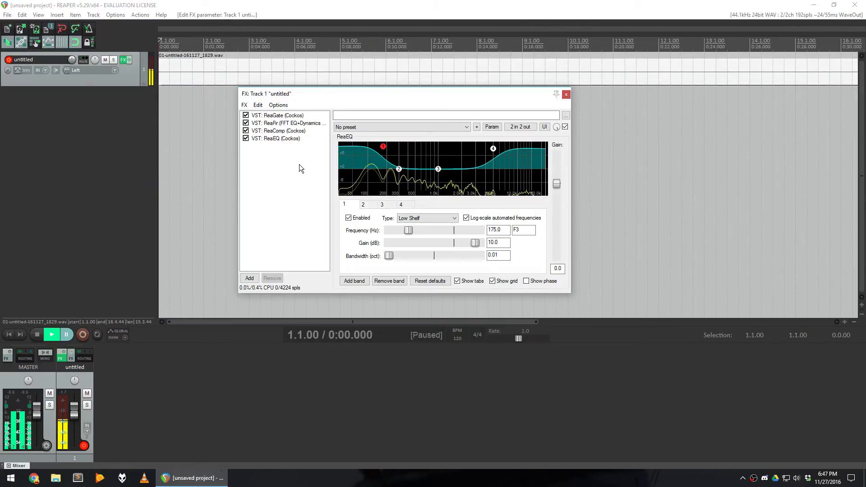
Add JS: Volume Adjustment as the last effect in Track 1's chain
left_click(249, 278)
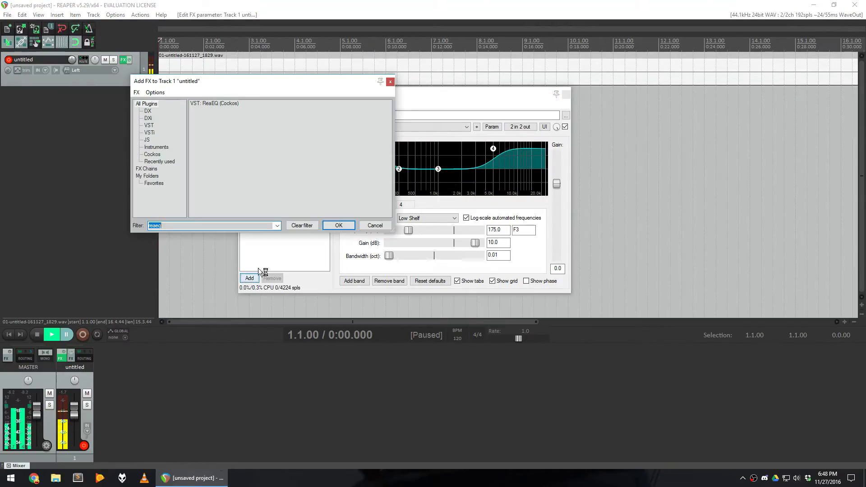
type("volume")
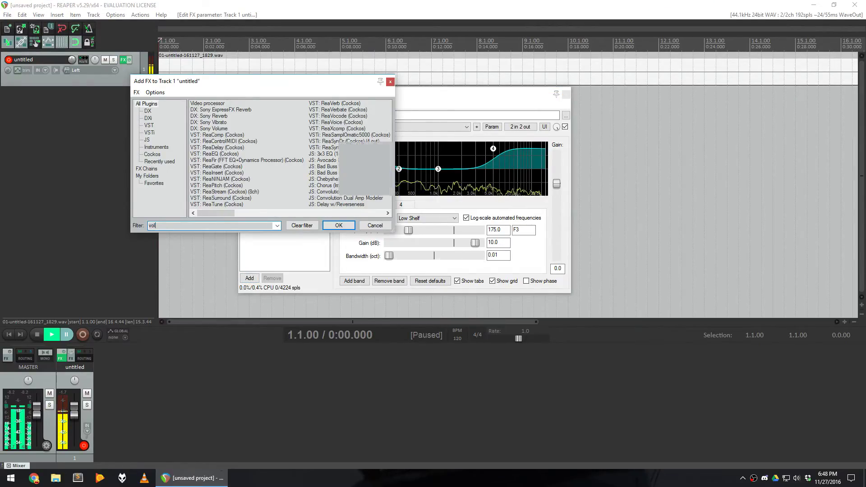
left_click(219, 116)
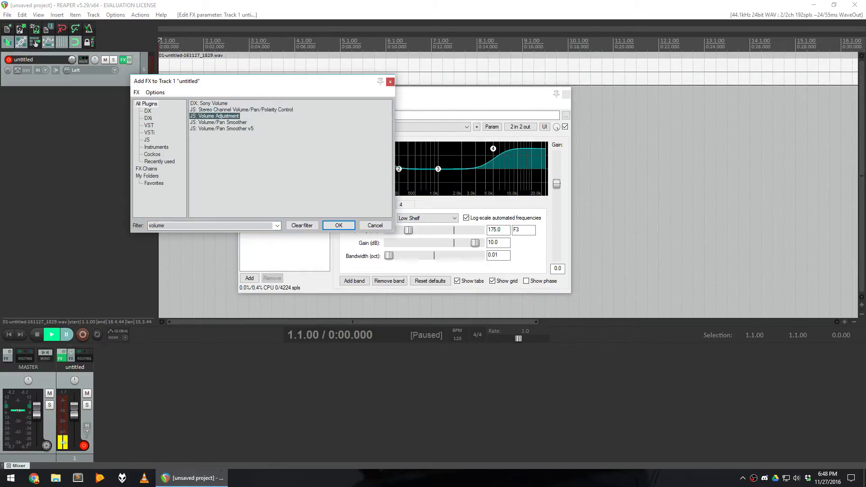
left_click(339, 225)
left_click_drag(446, 94, 406, 94)
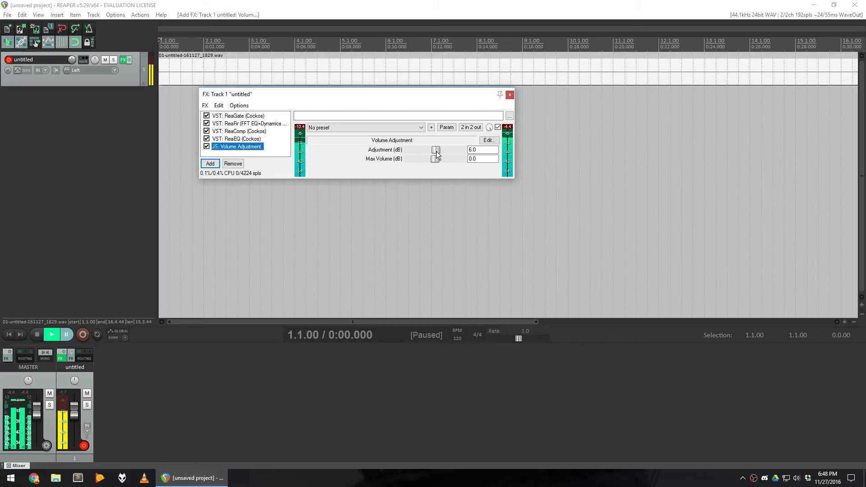
Set Volume Adjustment's Max Volume to -0.1 dB
double_click(469, 158)
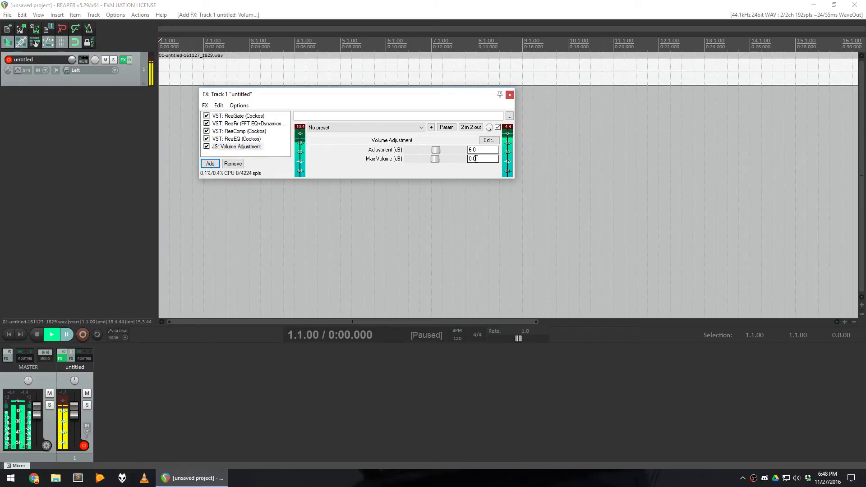
left_click(480, 158)
type("-")
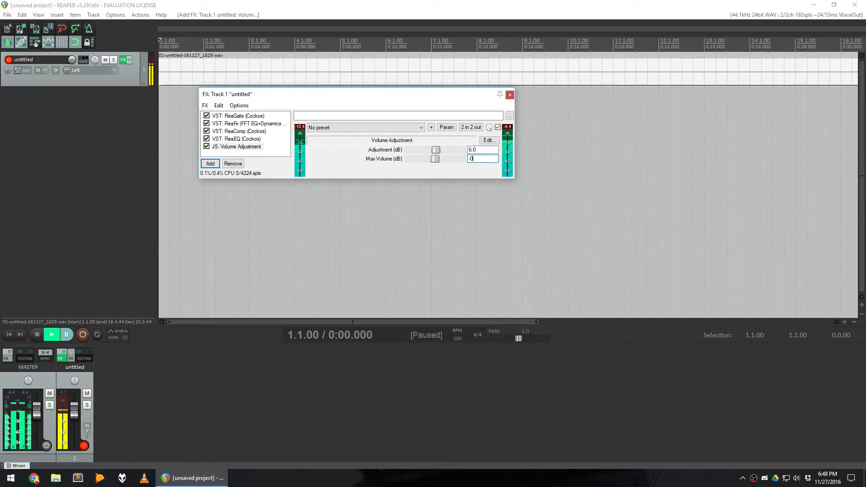
type("0.1")
left_click(480, 150)
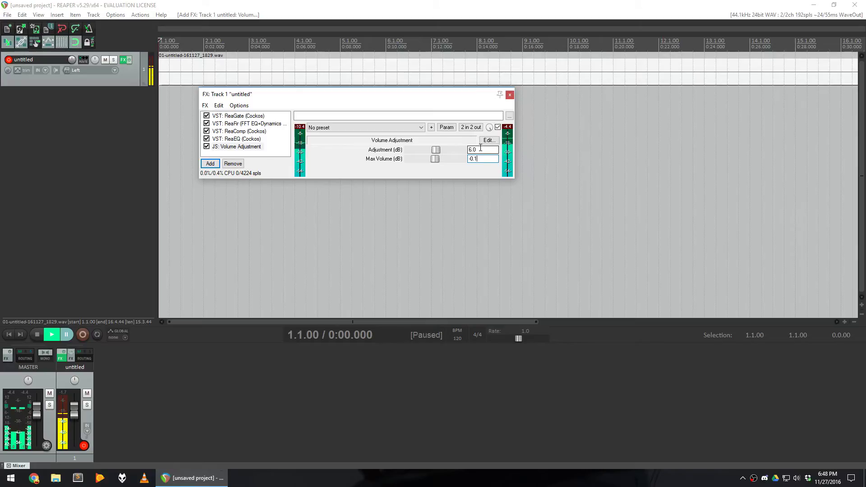
left_click(486, 159)
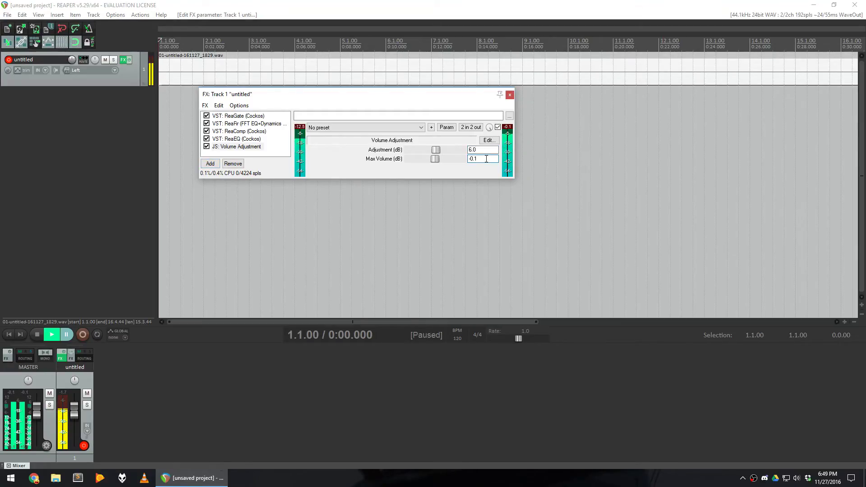